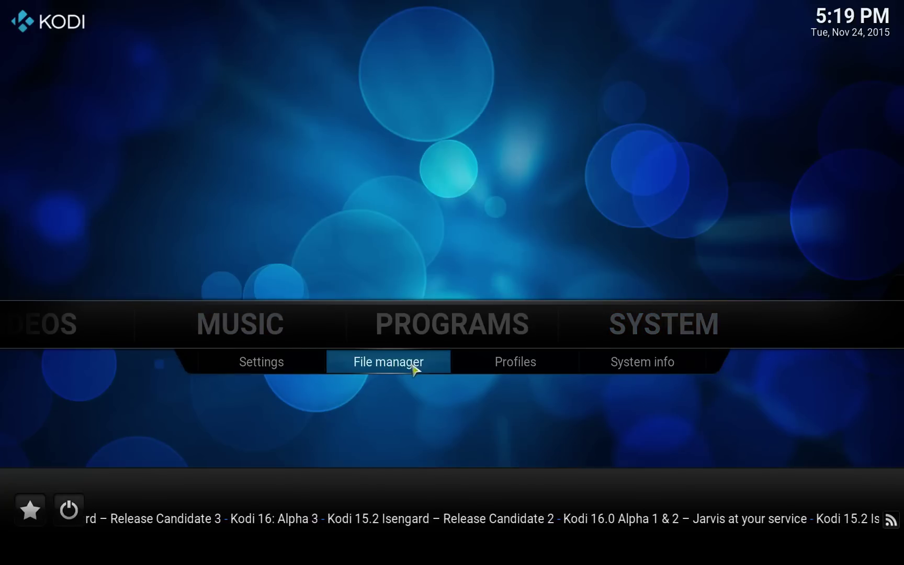
pyautogui.click(411, 366)
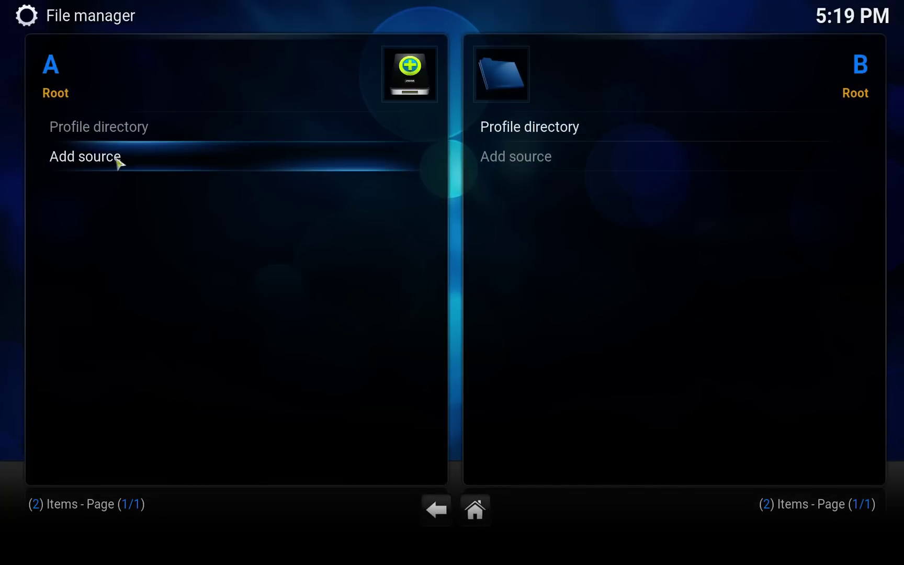
pyautogui.click(124, 157)
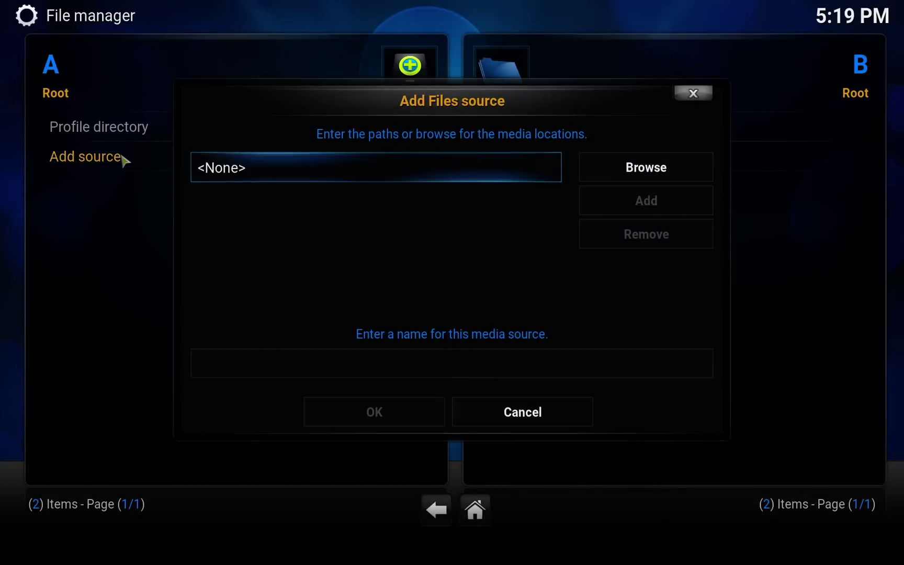
pyautogui.click(308, 170)
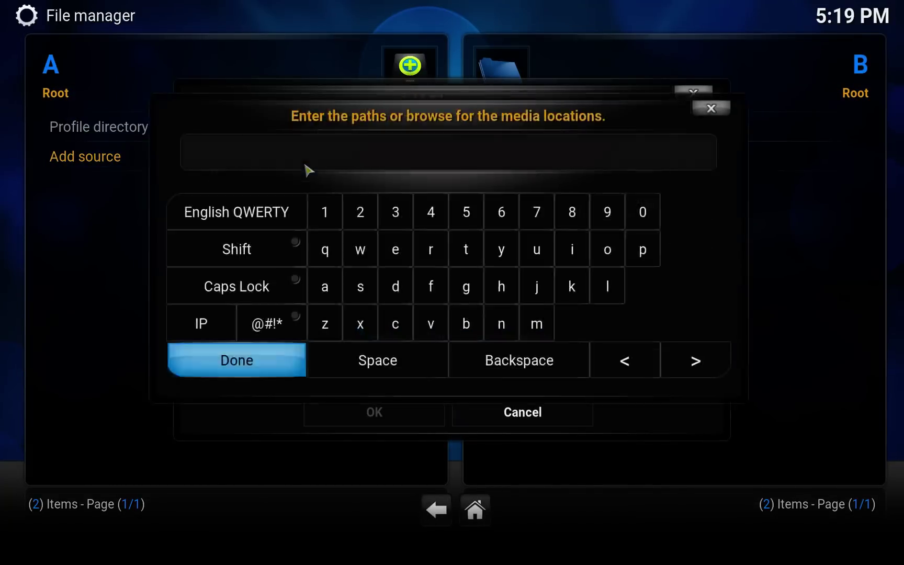
pyautogui.write('http://sr')
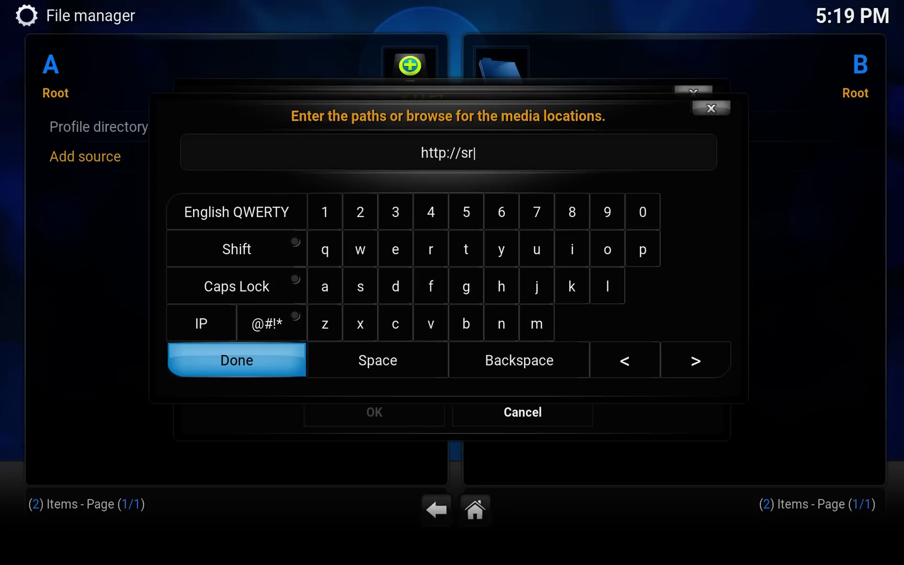
pyautogui.write('p.n')
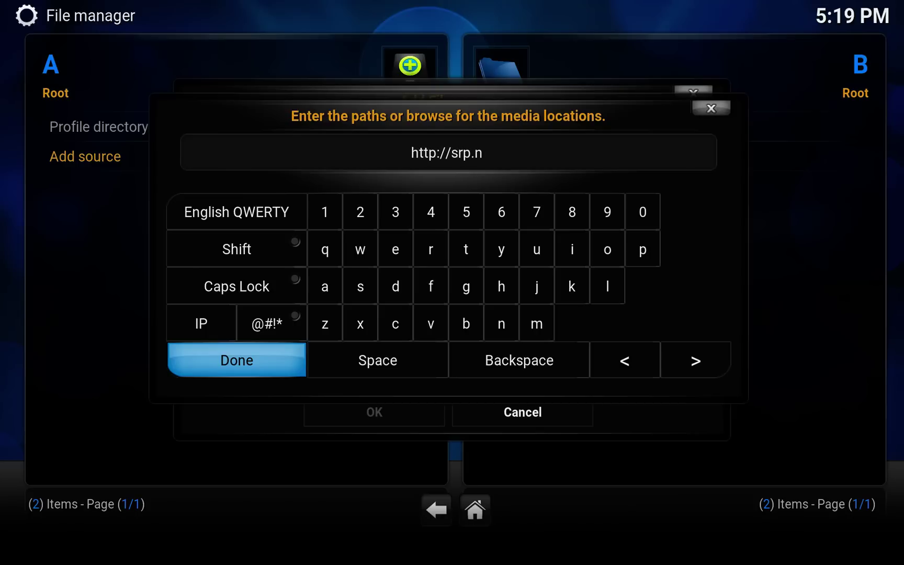
pyautogui.write('u')
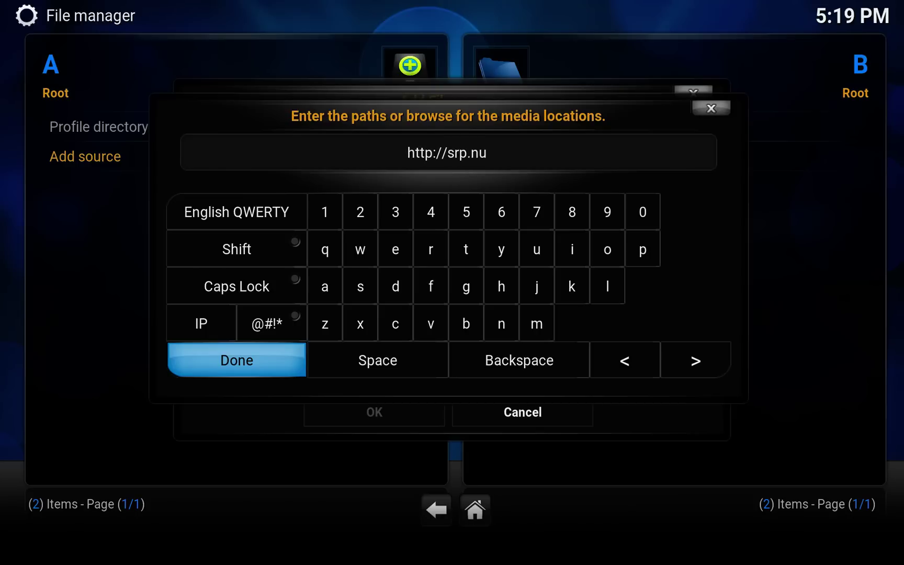
pyautogui.click(237, 370)
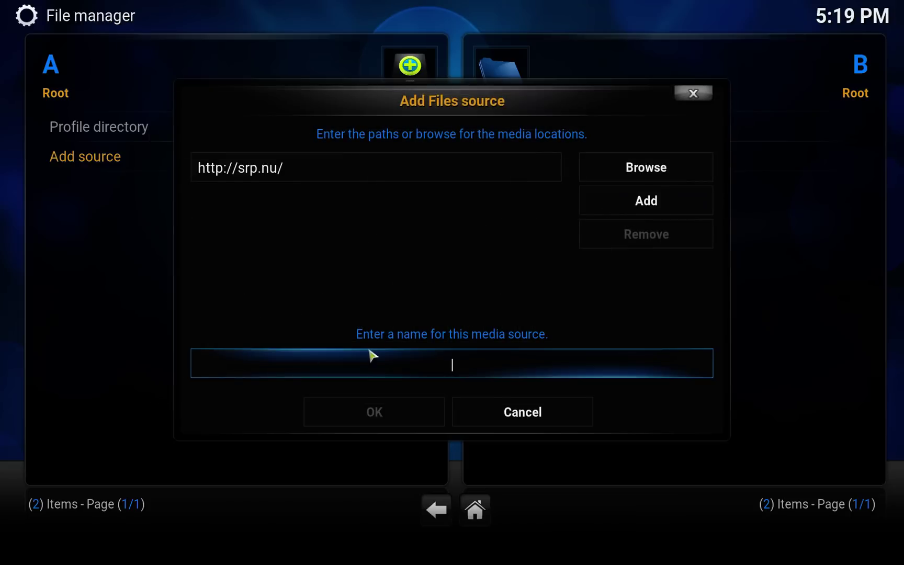
# Step: Name the media source .superrepo and save it
pyautogui.click(369, 352)
pyautogui.write('.su')
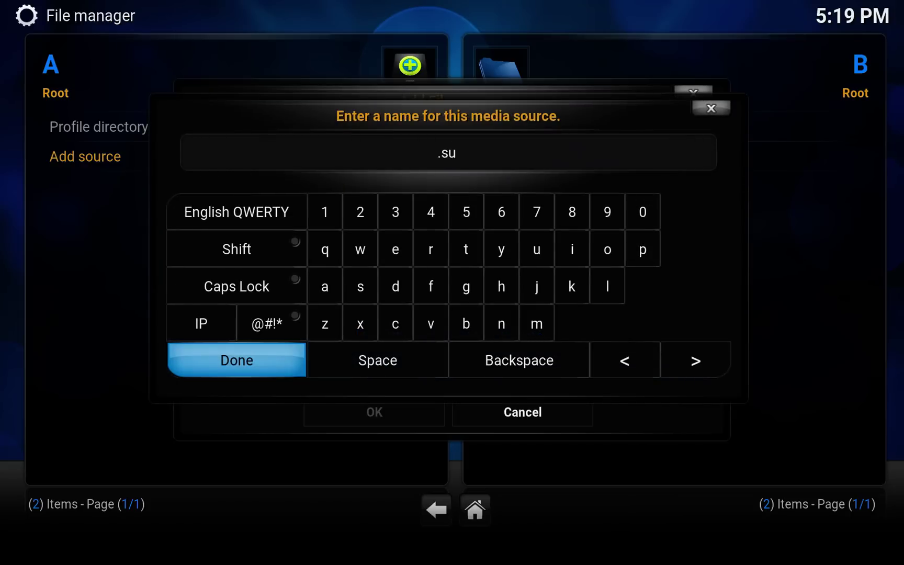
pyautogui.write('perrepo')
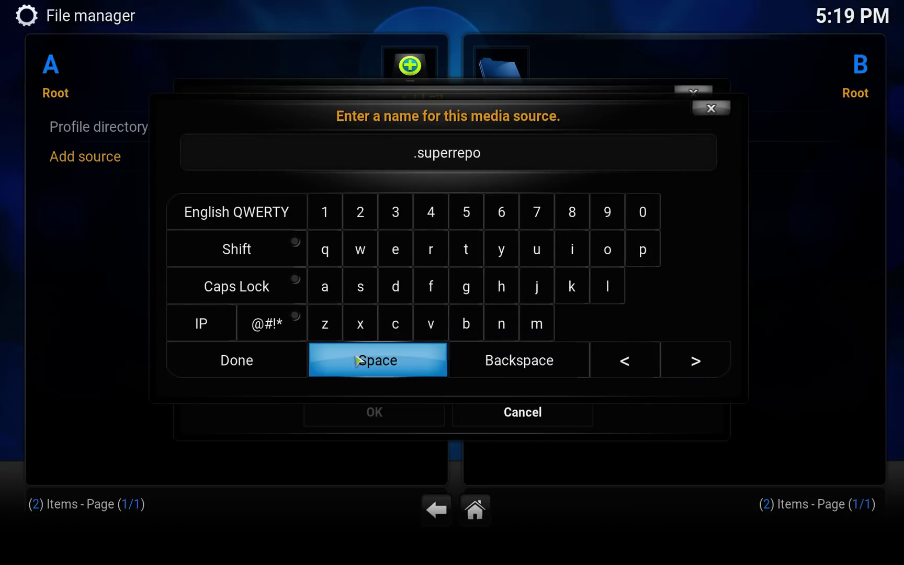
pyautogui.click(219, 366)
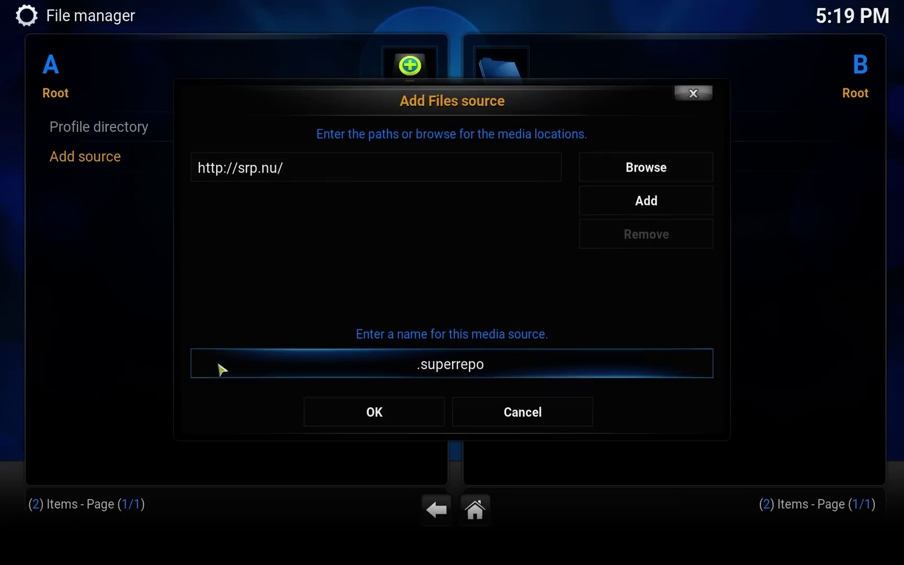
pyautogui.click(371, 414)
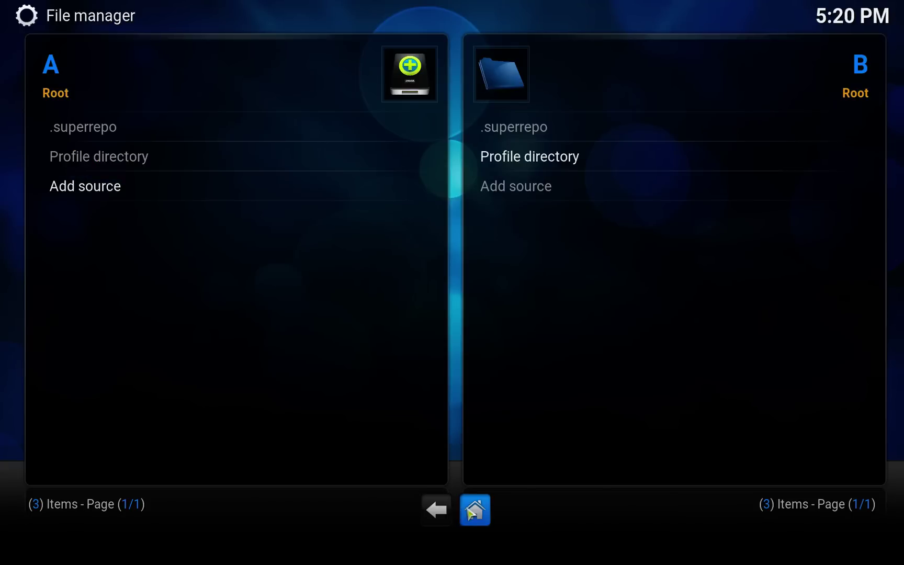
# Step: Go to the add-on settings and browse the .superrepo source to its isengard folder for a zip file installation
pyautogui.click(450, 510)
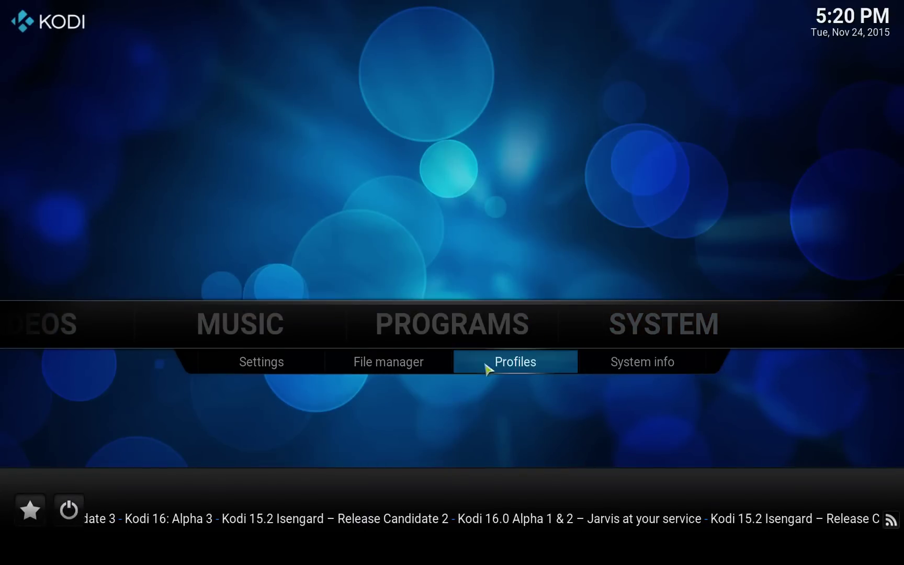
pyautogui.click(298, 373)
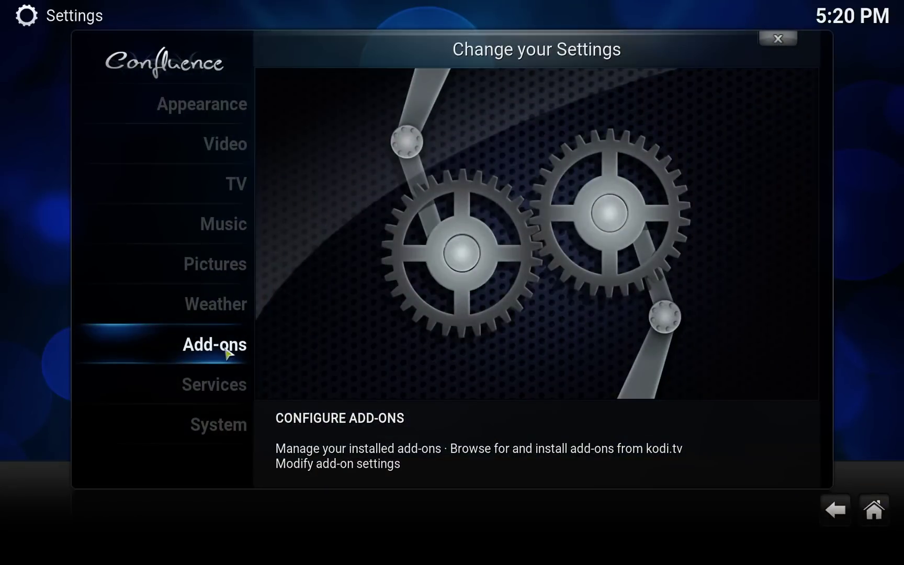
pyautogui.click(225, 354)
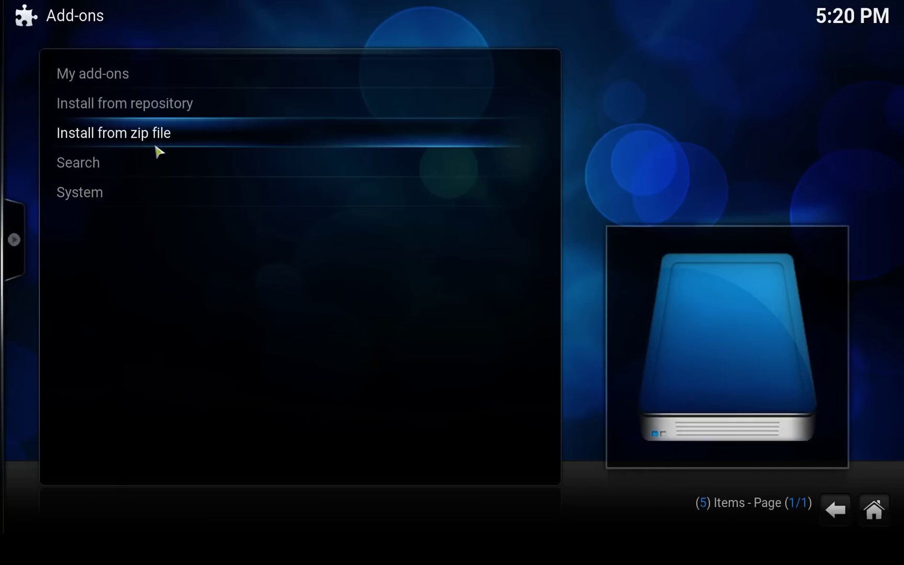
pyautogui.click(177, 141)
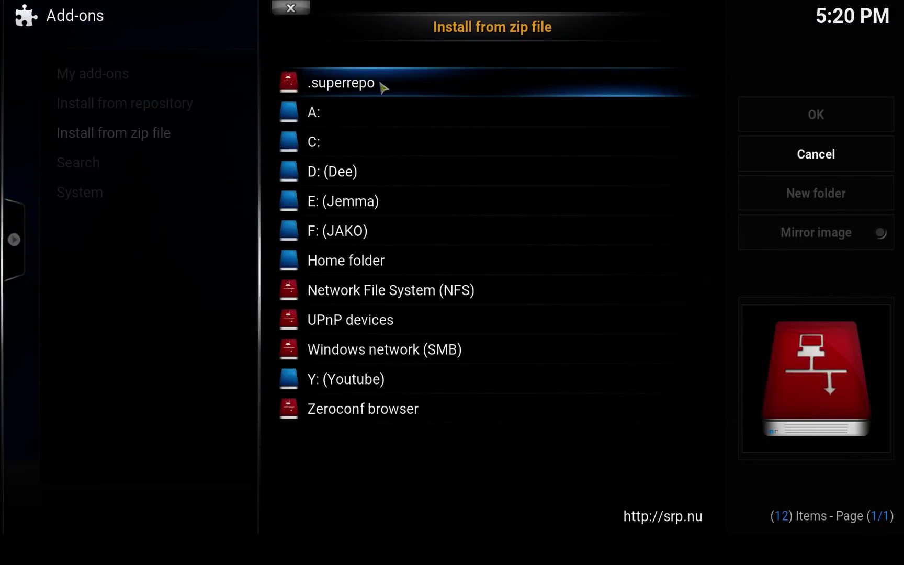
pyautogui.click(381, 86)
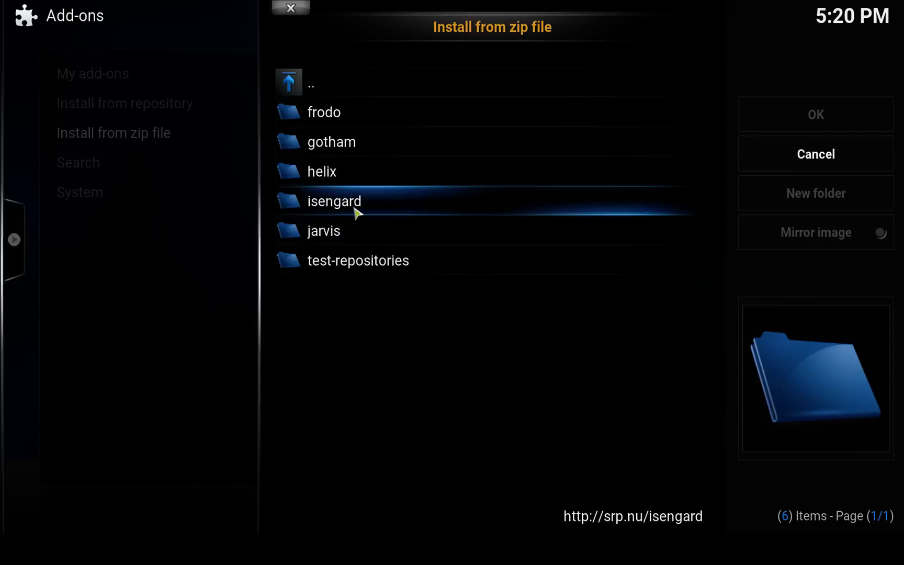
pyautogui.click(357, 213)
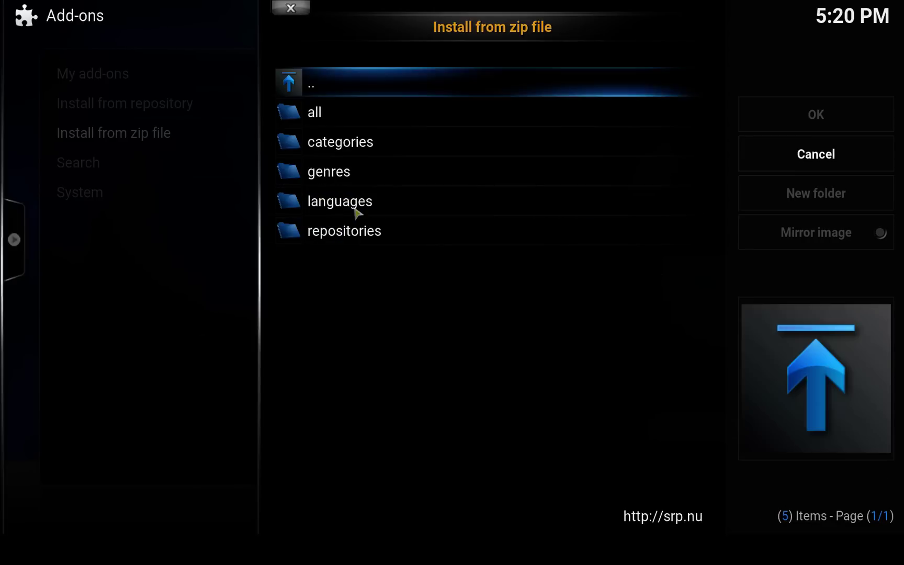
# Step: Look into the all and categories folders inside isengard and return to the folder list
pyautogui.click(329, 115)
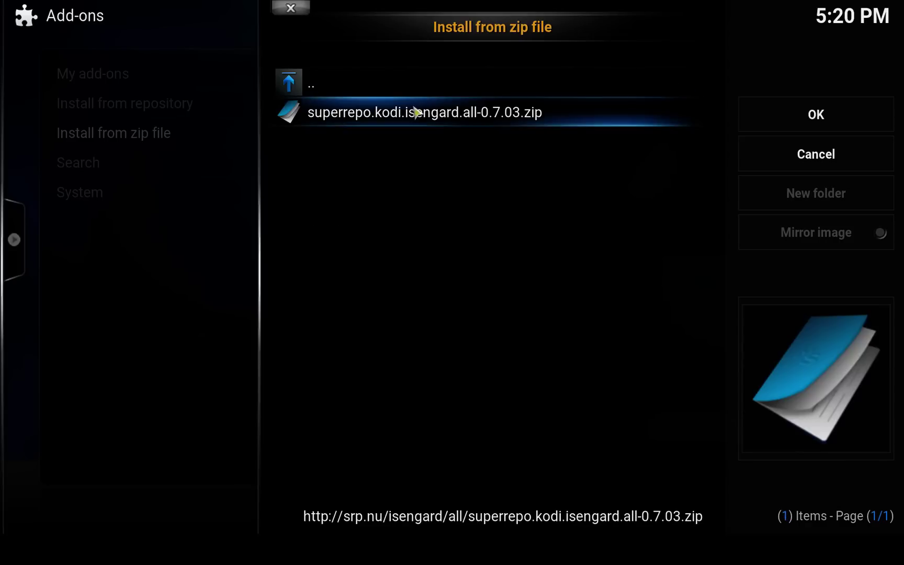
pyautogui.click(344, 85)
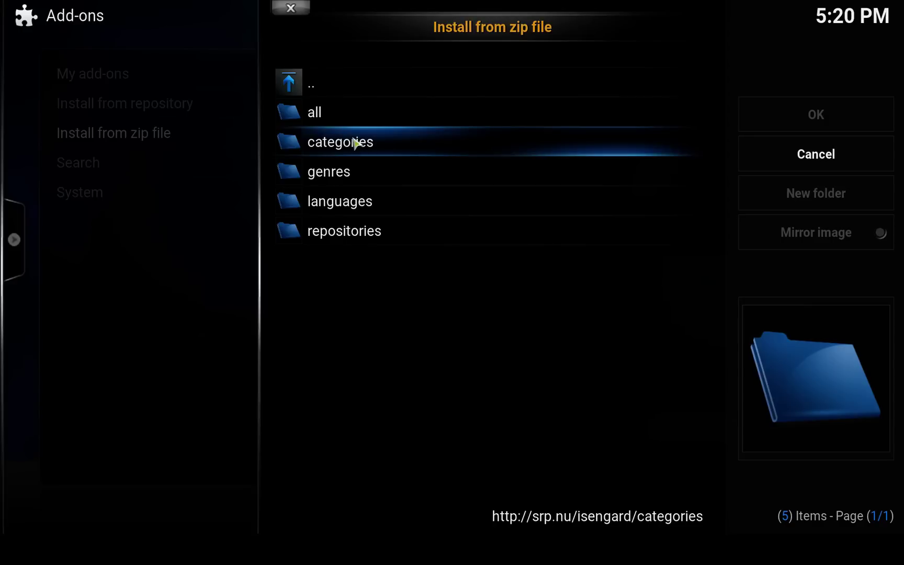
pyautogui.click(356, 143)
pyautogui.click(369, 87)
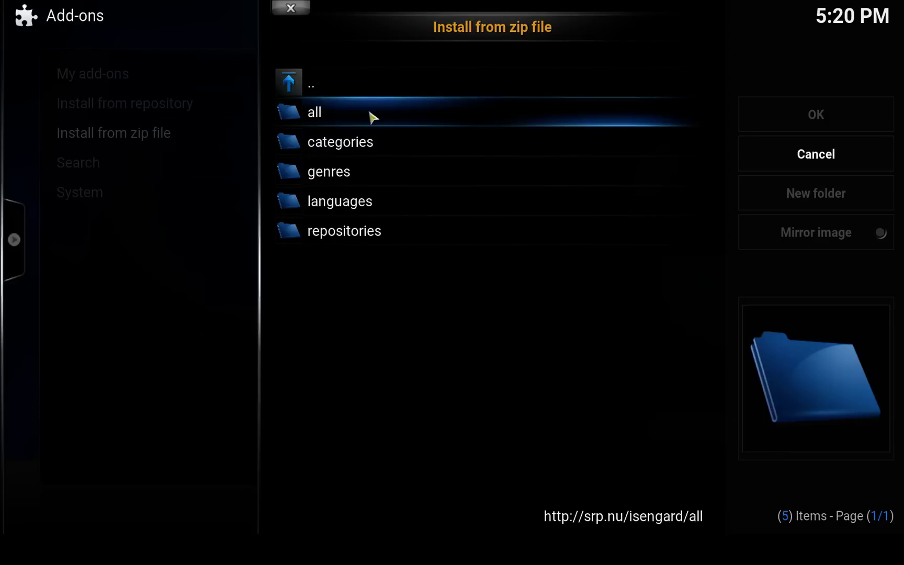
# Step: Install superrepo.kodi.isengard.all-0.7.03.zip from the all folder
pyautogui.click(371, 116)
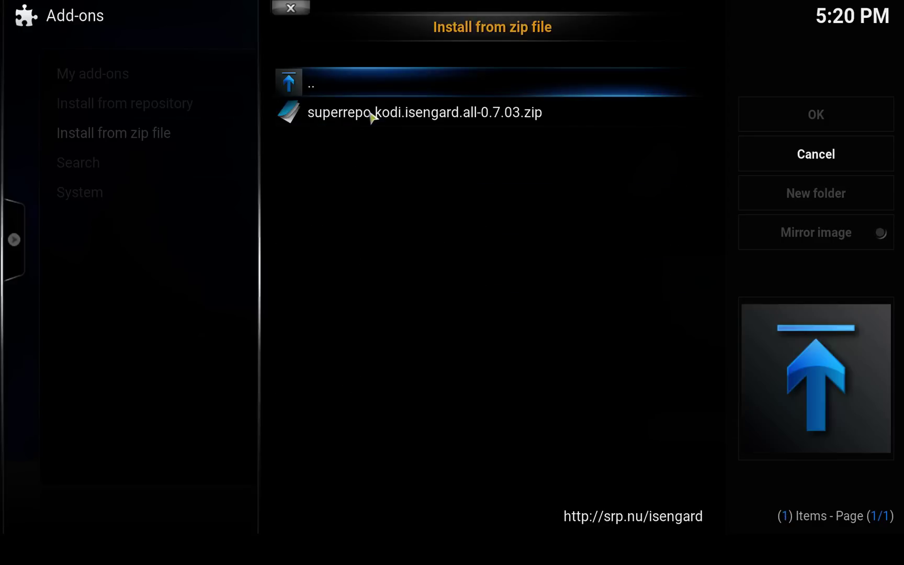
pyautogui.click(404, 119)
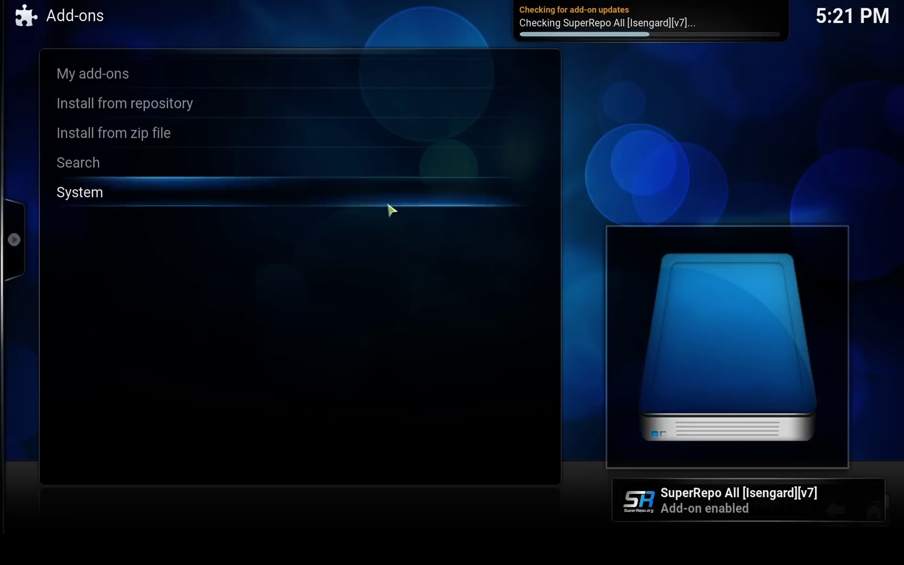
# Step: Install the 1Channel video add-on from the SuperRepo All [Isengard][v7] repository
pyautogui.click(196, 110)
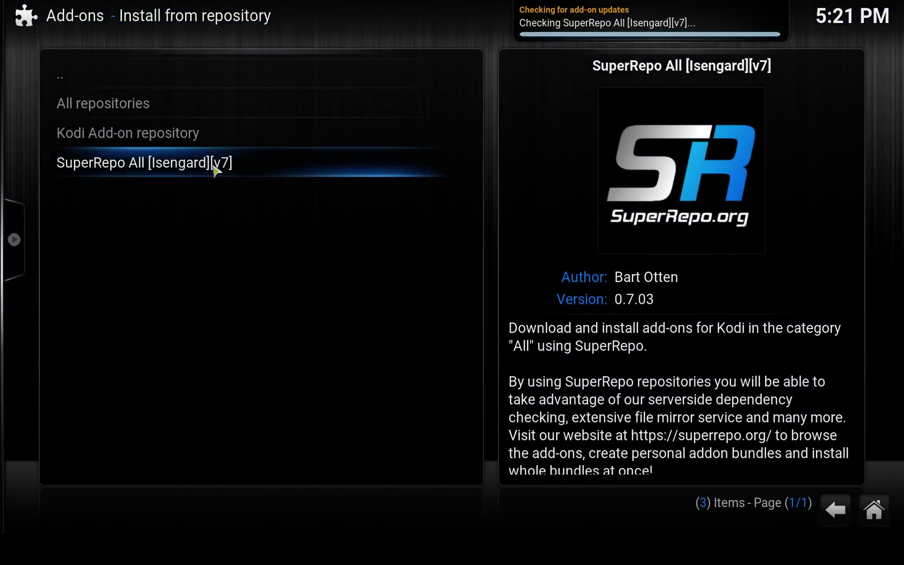
pyautogui.click(187, 167)
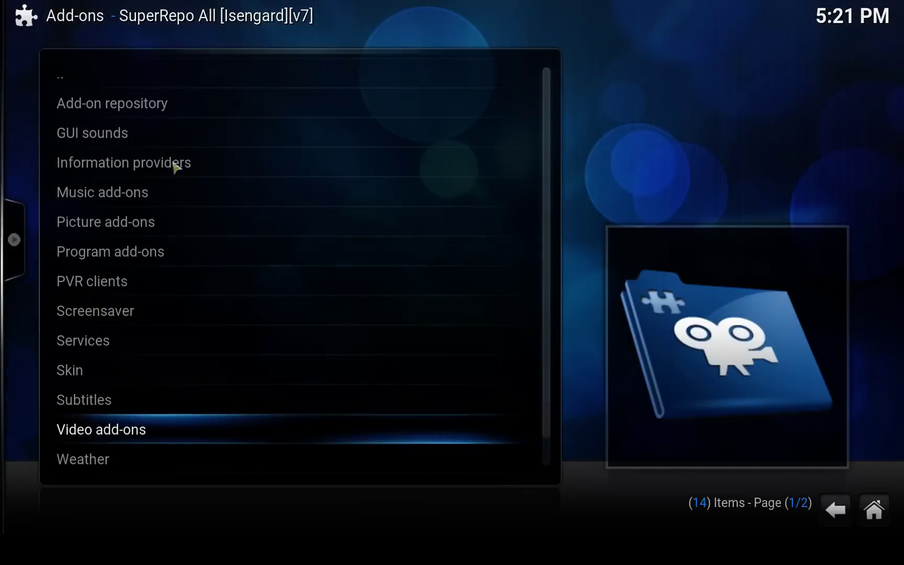
pyautogui.click(137, 434)
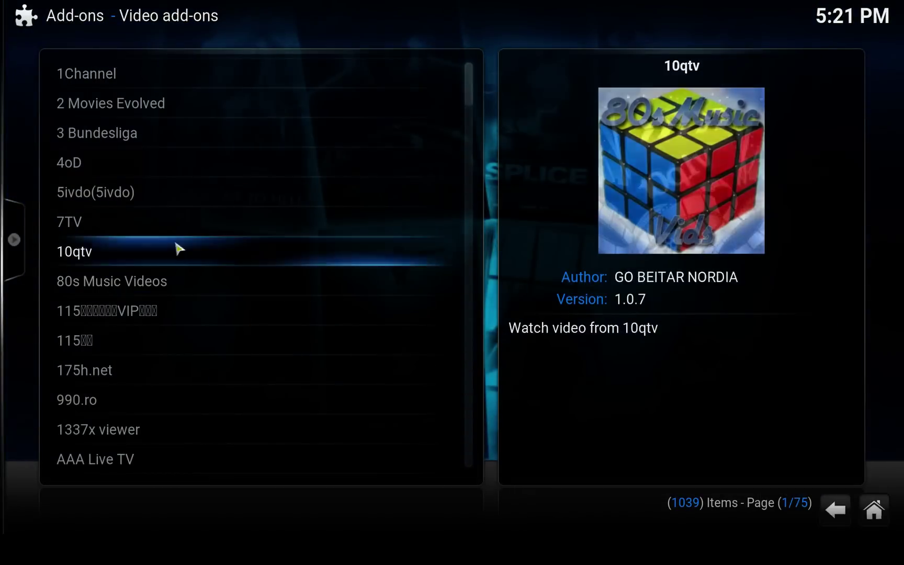
pyautogui.scroll(-5, 213, 202)
pyautogui.scroll(5, 212, 202)
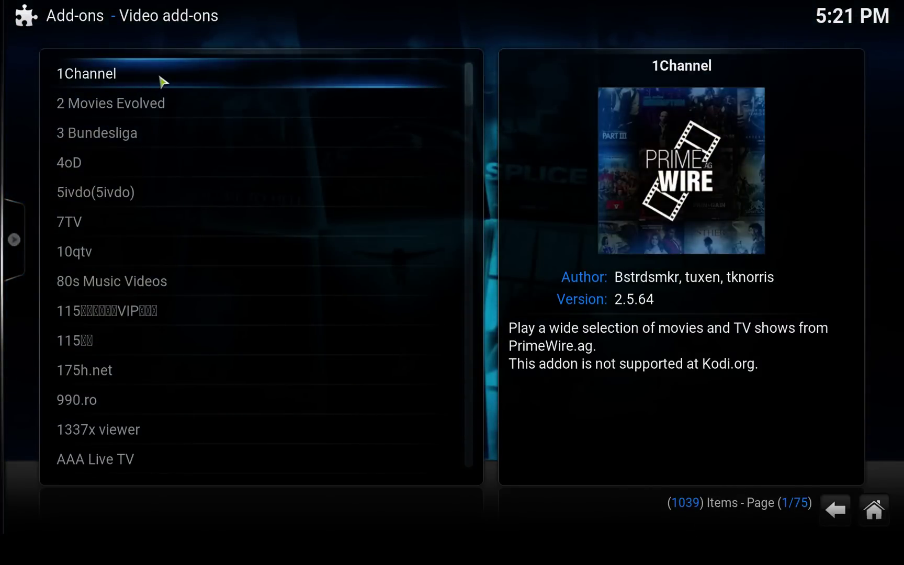
pyautogui.click(170, 81)
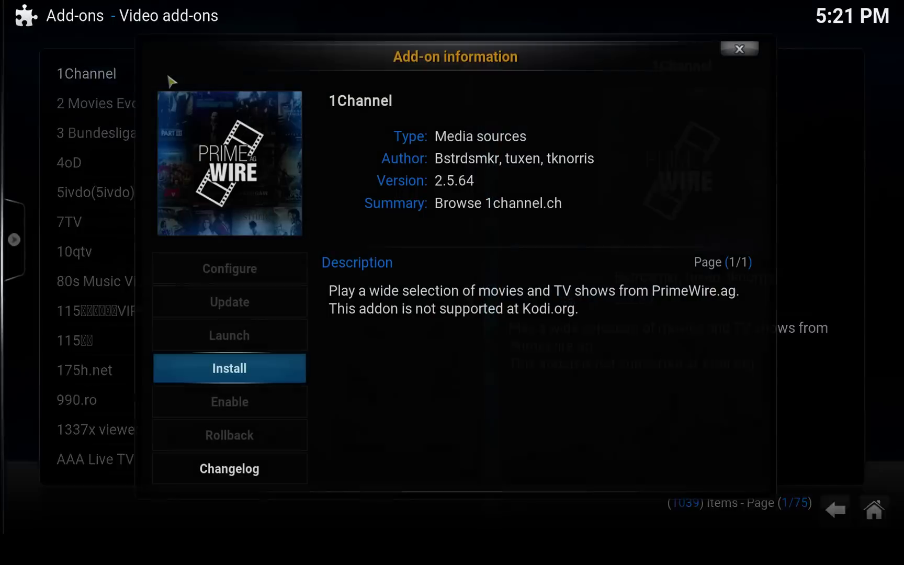
pyautogui.click(230, 370)
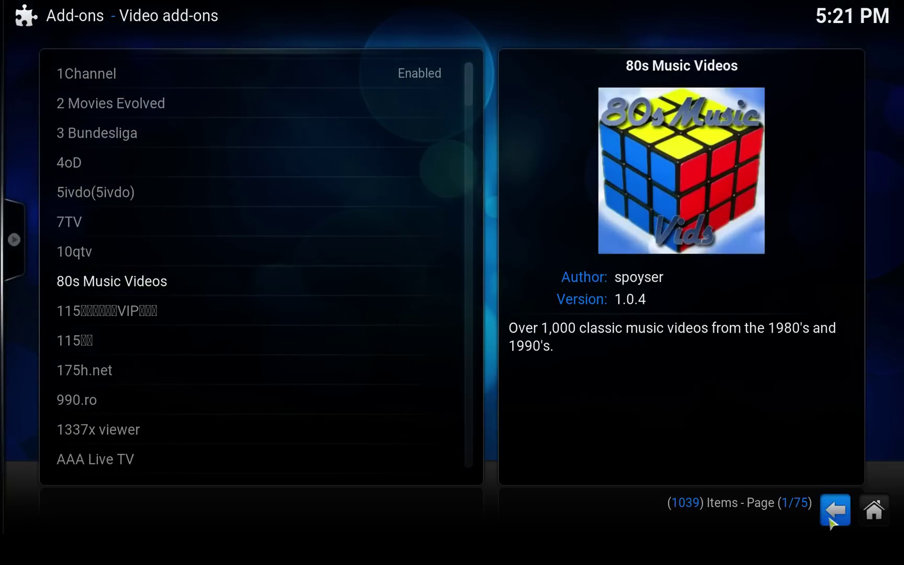
# Step: Return to the home screen, open the 1Channel video add-on and list its most popular TV shows
pyautogui.click(873, 511)
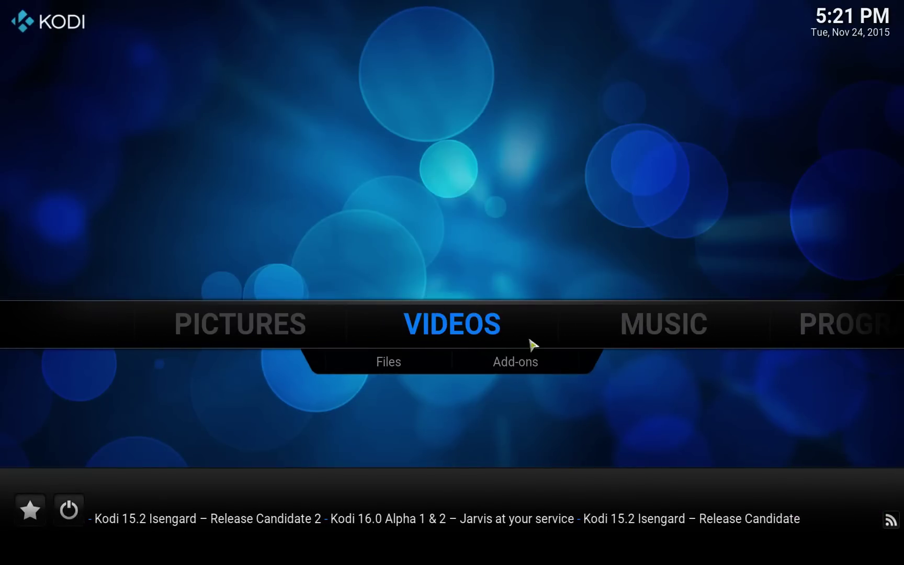
pyautogui.click(537, 366)
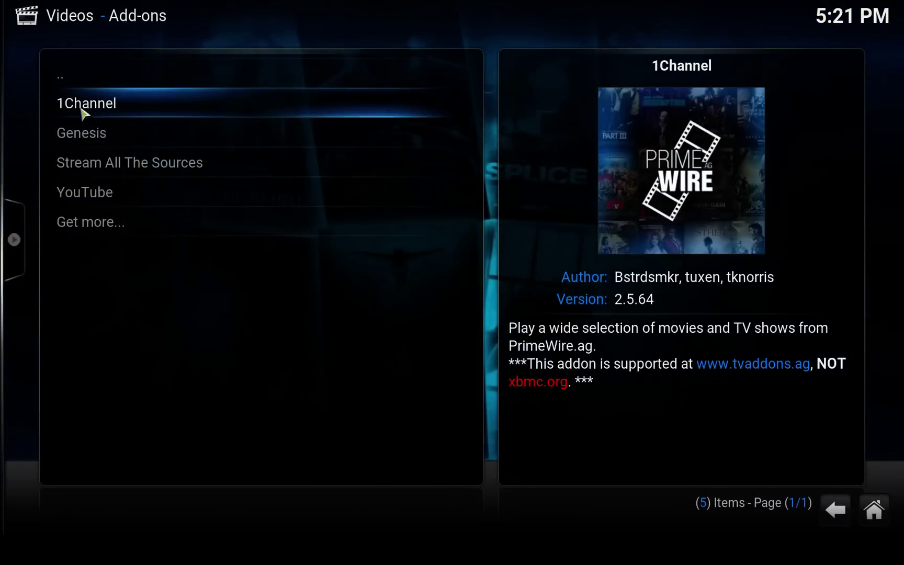
pyautogui.click(157, 111)
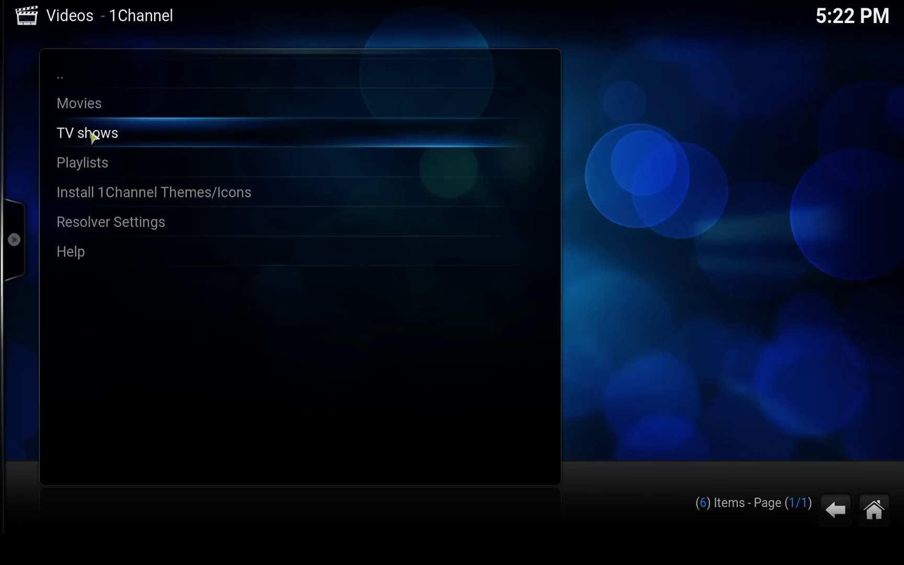
pyautogui.click(91, 134)
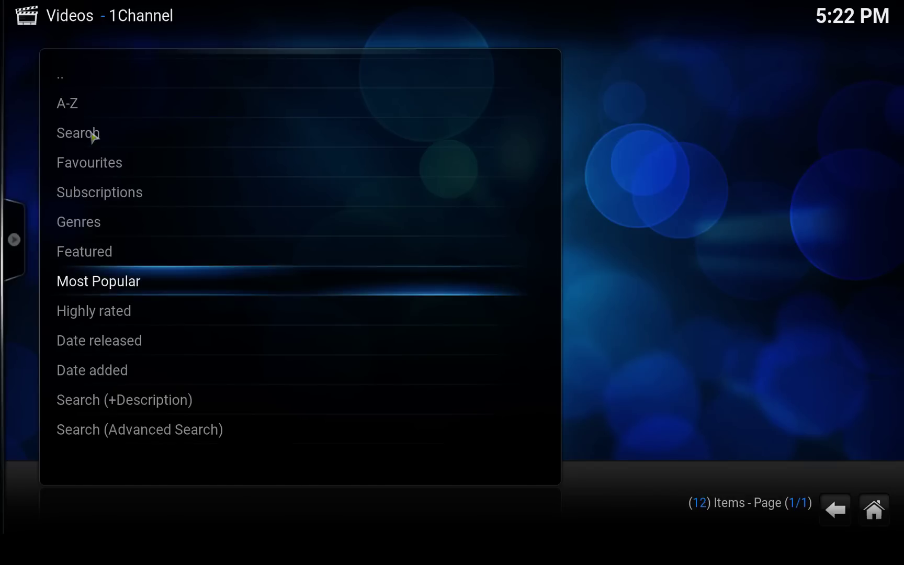
pyautogui.click(134, 291)
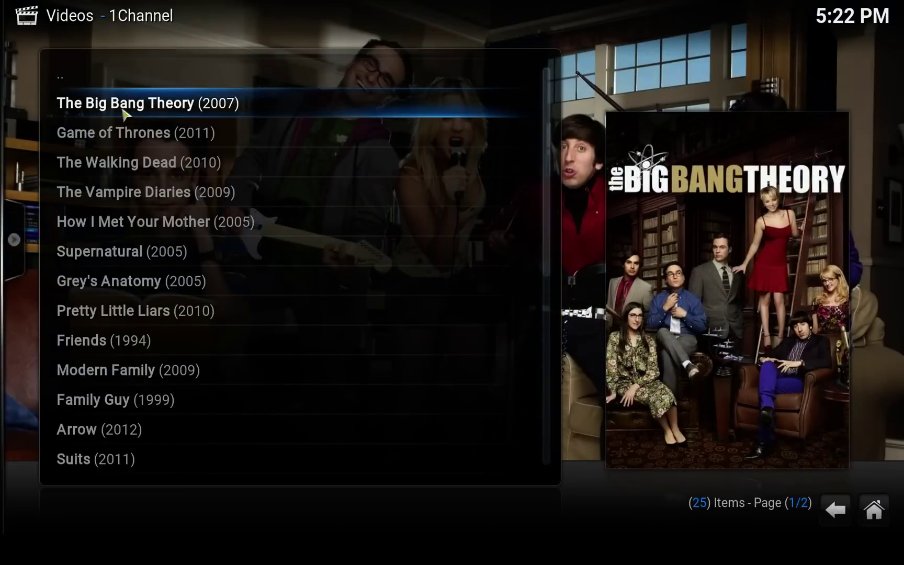
# Step: Play The Big Bang Theory season 1 episode 1x1 Pilot from the first promptfile.com stream
pyautogui.click(211, 112)
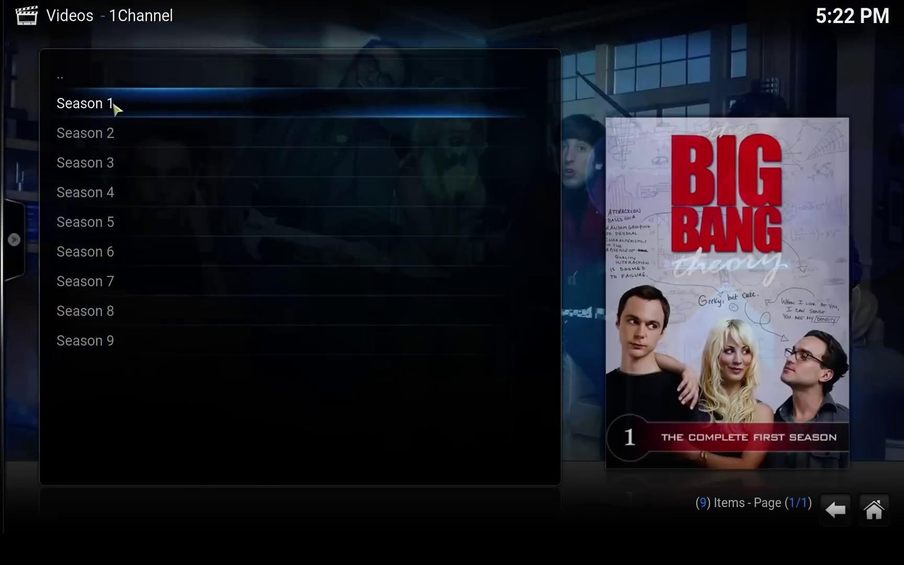
pyautogui.click(113, 104)
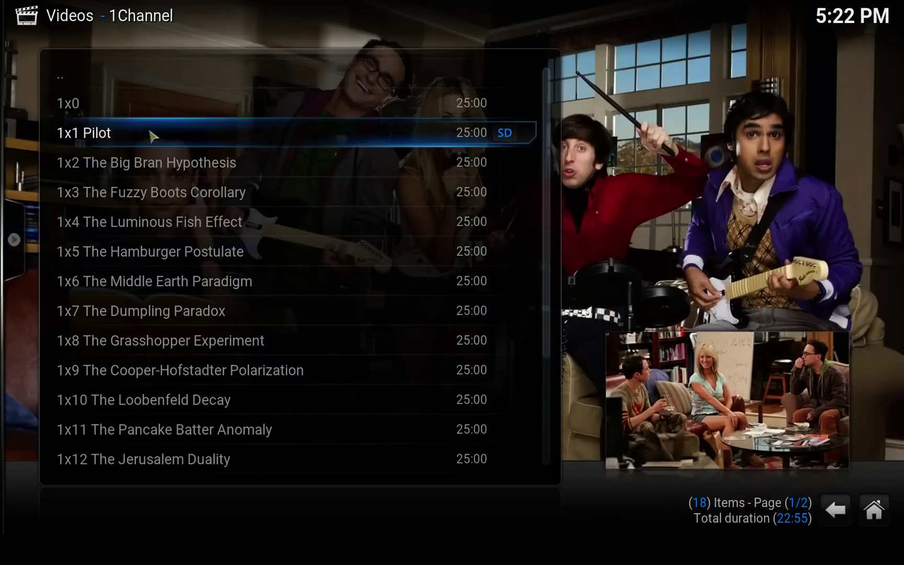
pyautogui.click(152, 135)
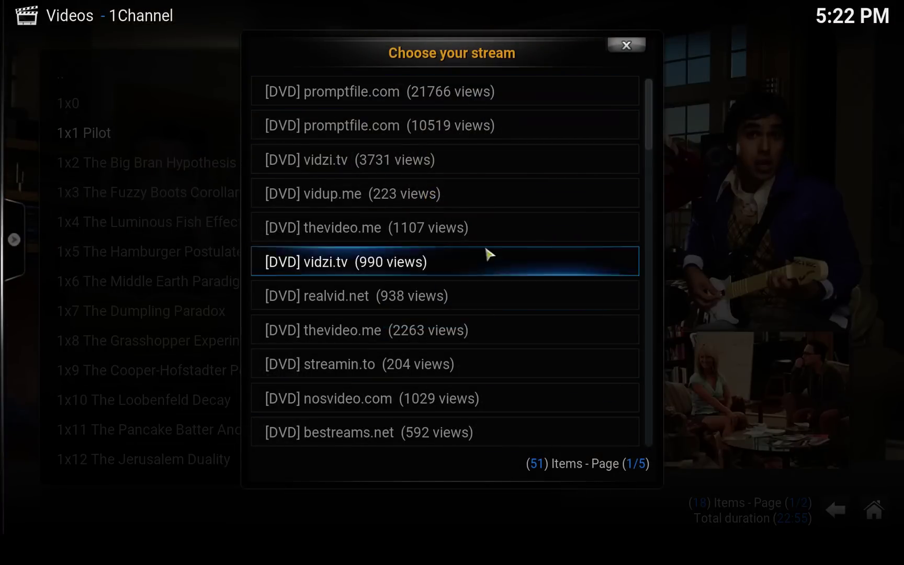
pyautogui.click(352, 100)
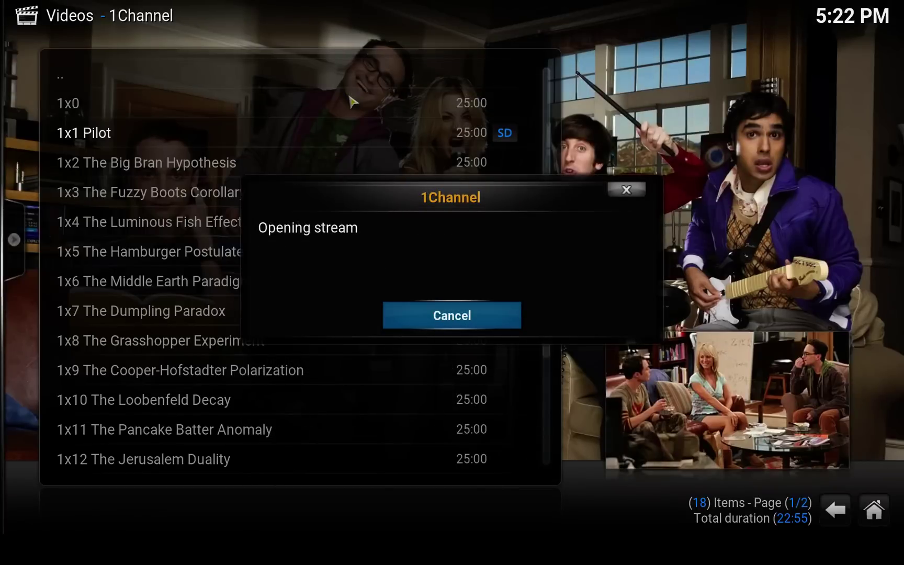